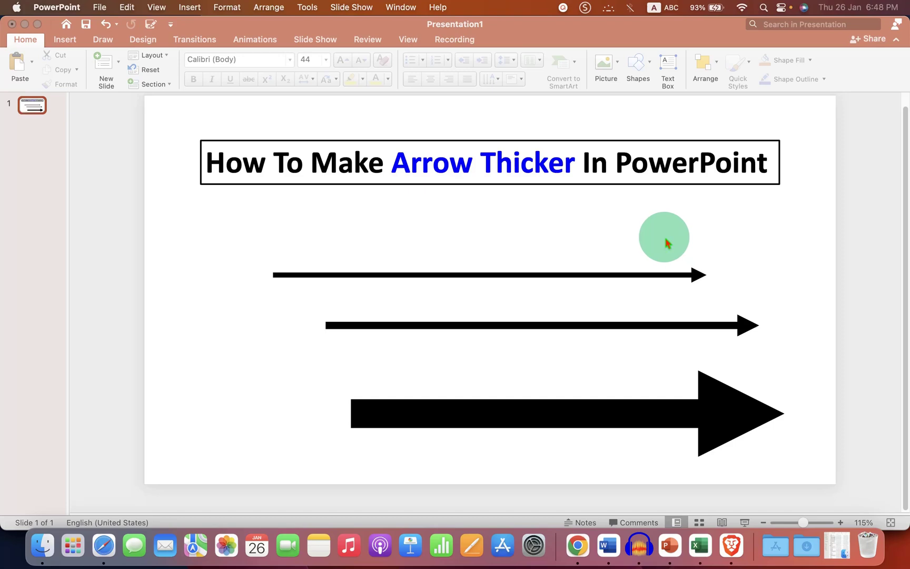
Select each of the three existing black arrows in turn, then deselect them.
left_click(601, 274)
left_click(656, 327)
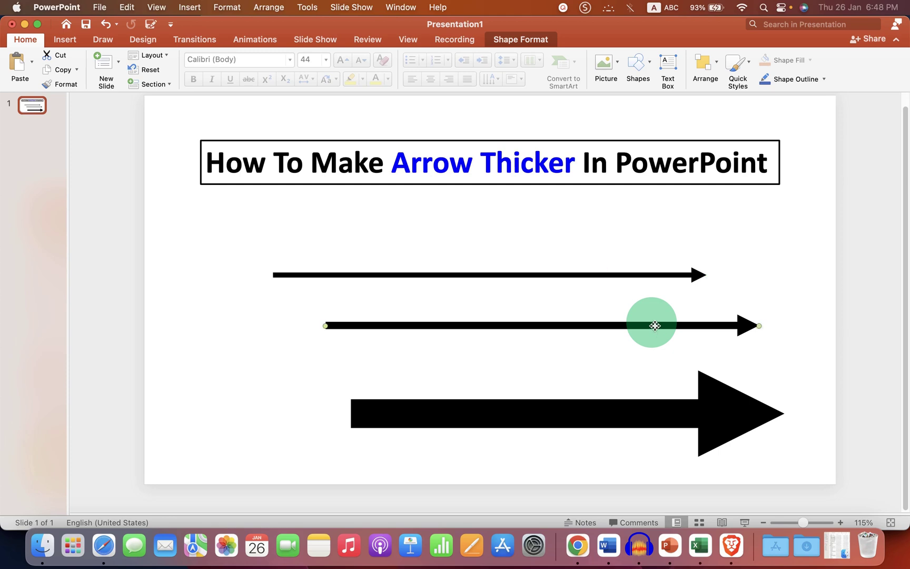
left_click(710, 403)
left_click(689, 327)
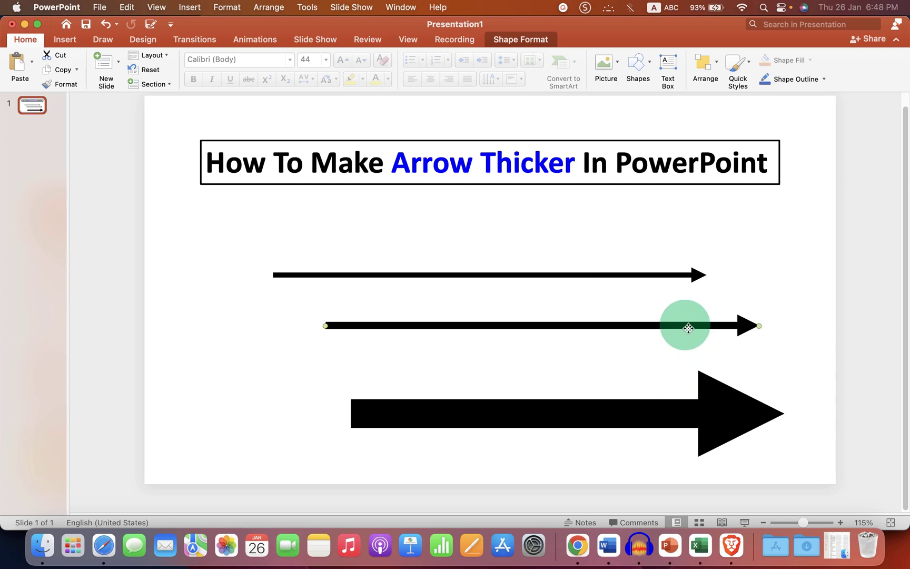
left_click(682, 275)
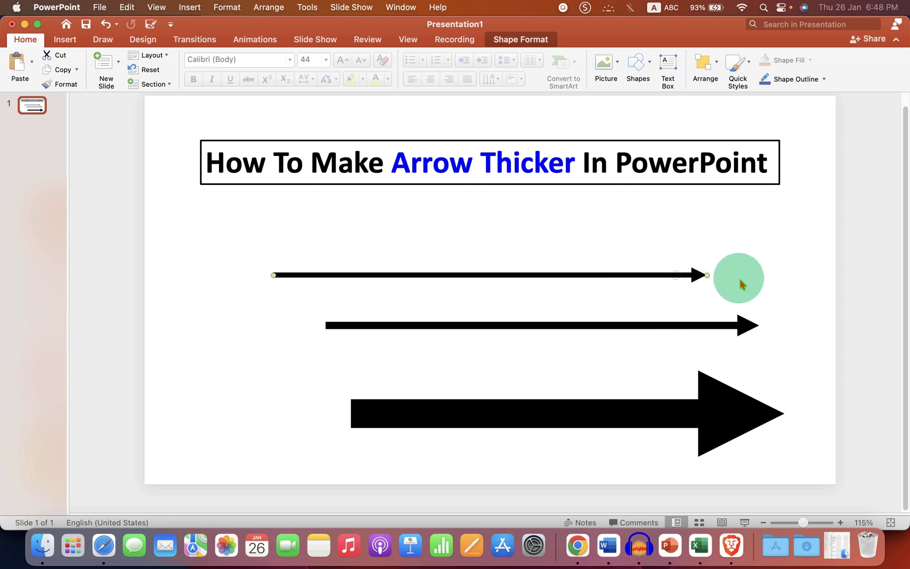
left_click(453, 247)
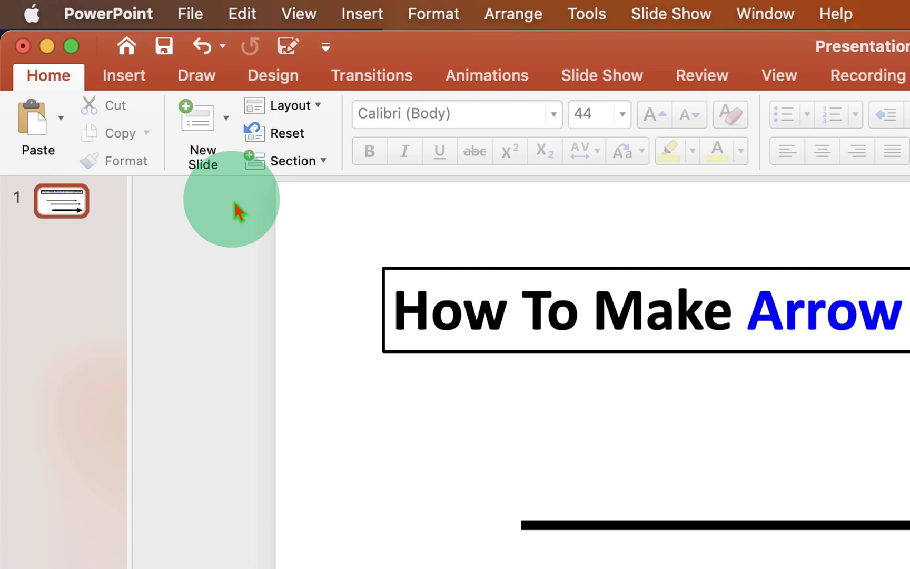
Draw a thin Line Arrow shape above the top black arrow.
left_click(74, 40)
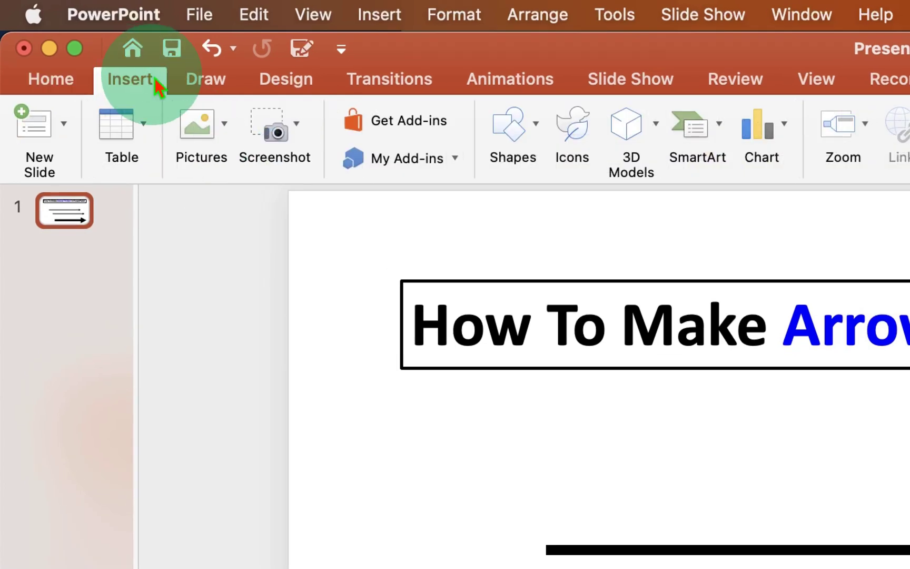
left_click(514, 128)
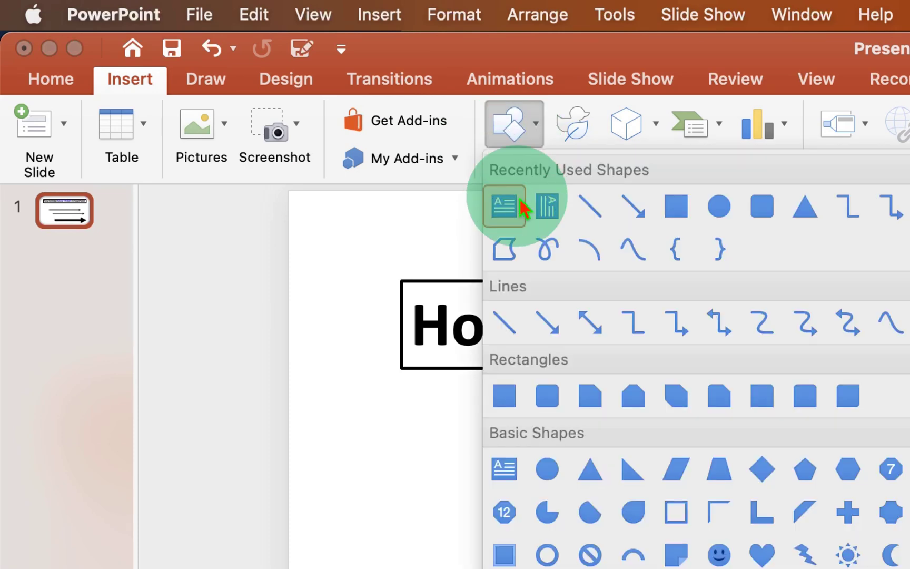
left_click(554, 337)
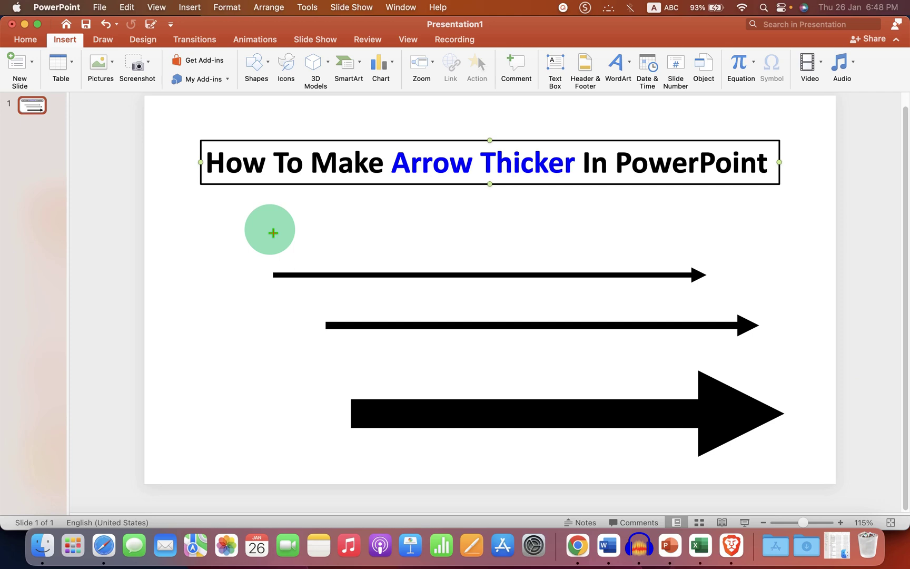
left_click_drag(273, 232, 679, 235)
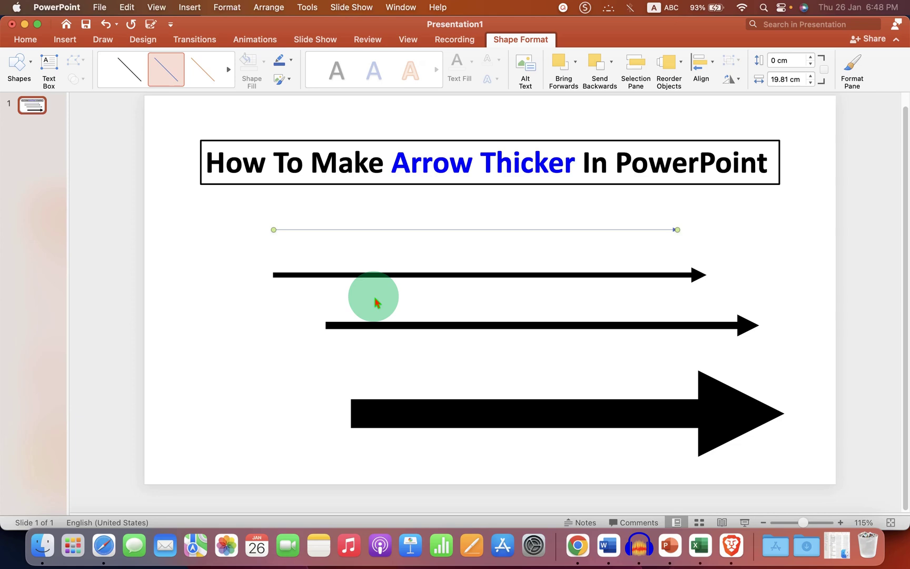
Open the Format Shape pane for the new thin arrow.
left_click(488, 264)
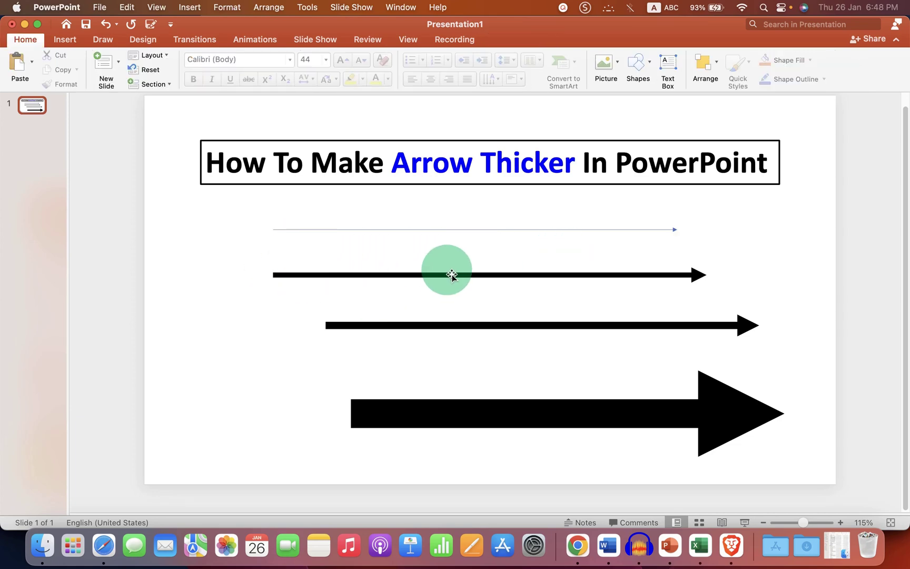
left_click(472, 231)
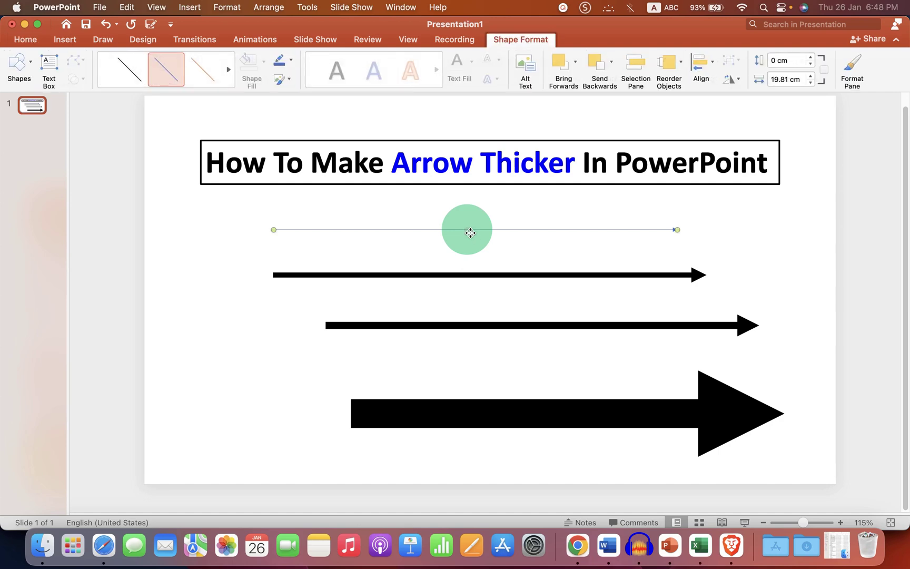
right_click(470, 232)
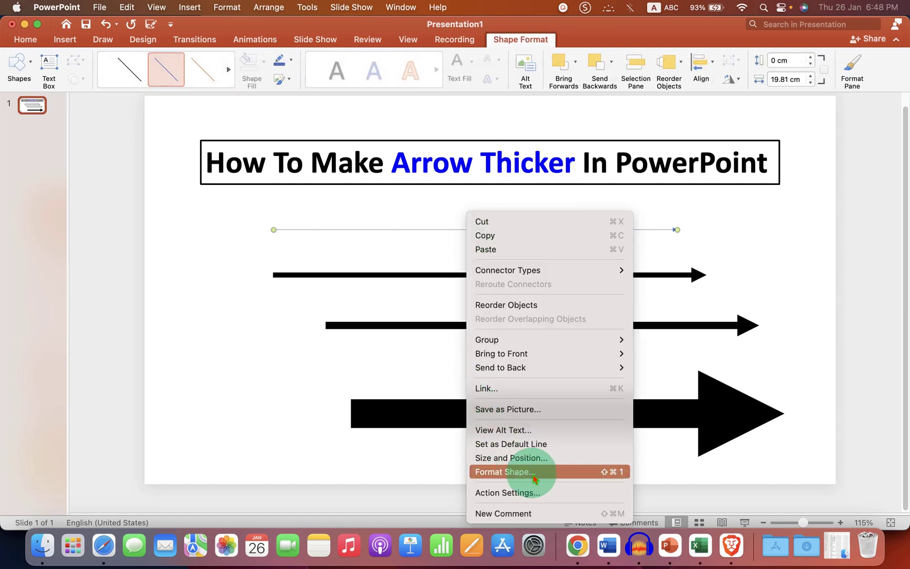
left_click(535, 472)
left_click(741, 170)
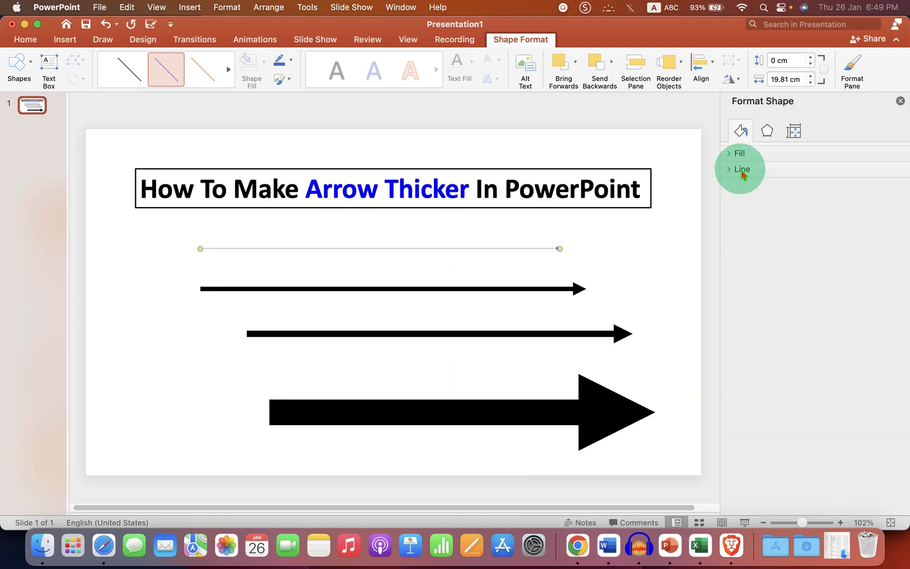
Set the thin arrow's line colour to red from Standard Colours.
left_click(741, 170)
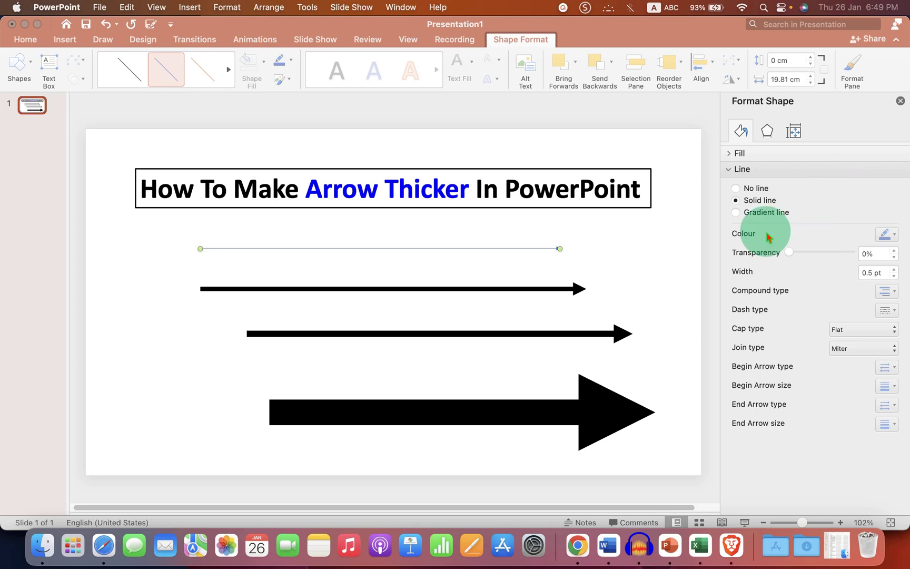
left_click(879, 242)
left_click(885, 236)
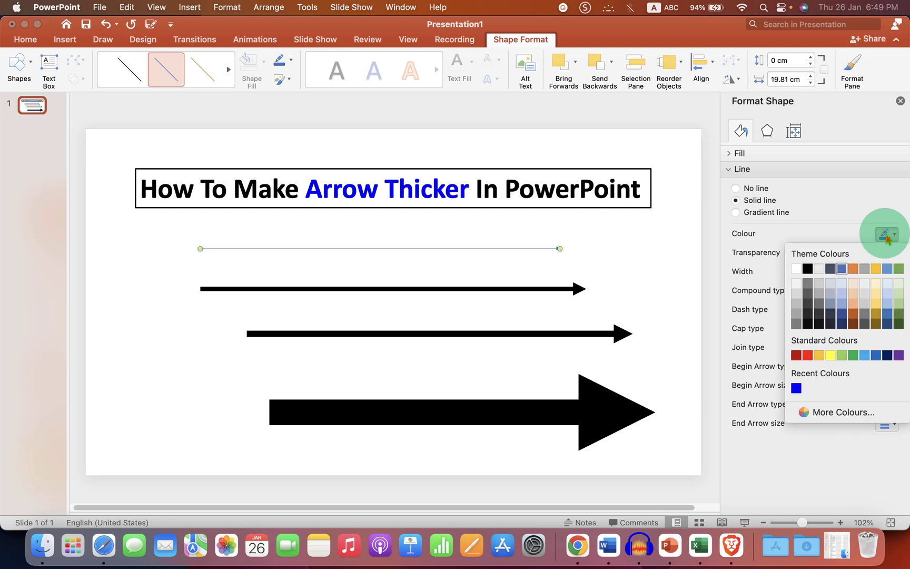
left_click(808, 355)
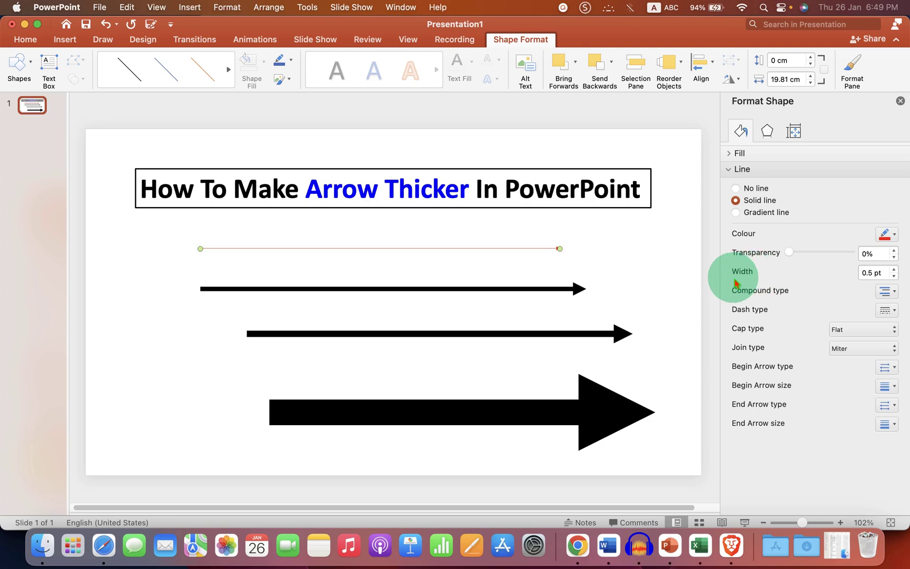
Set the red arrow's line width to 5 pt, then to 20 pt.
left_click(859, 274)
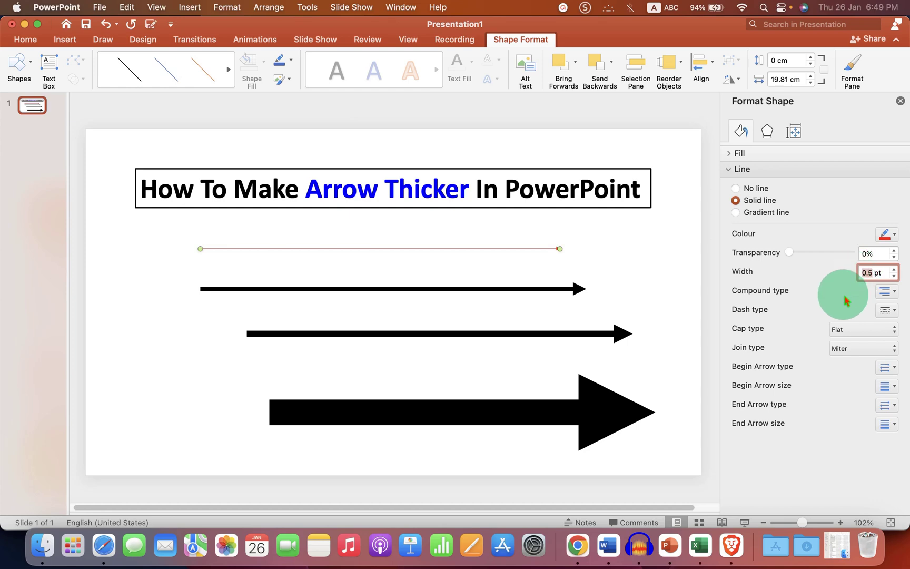
type("5")
key("Return")
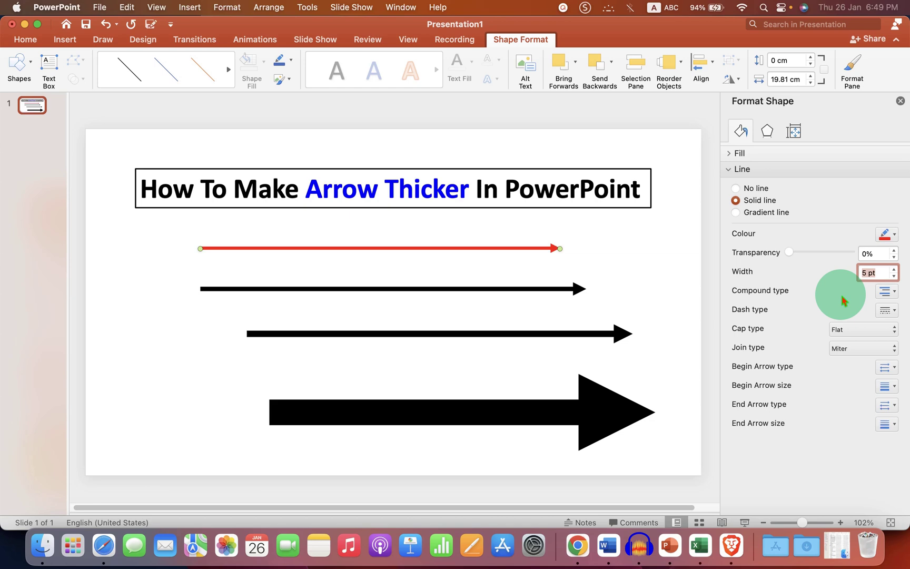
type("20")
key("Return")
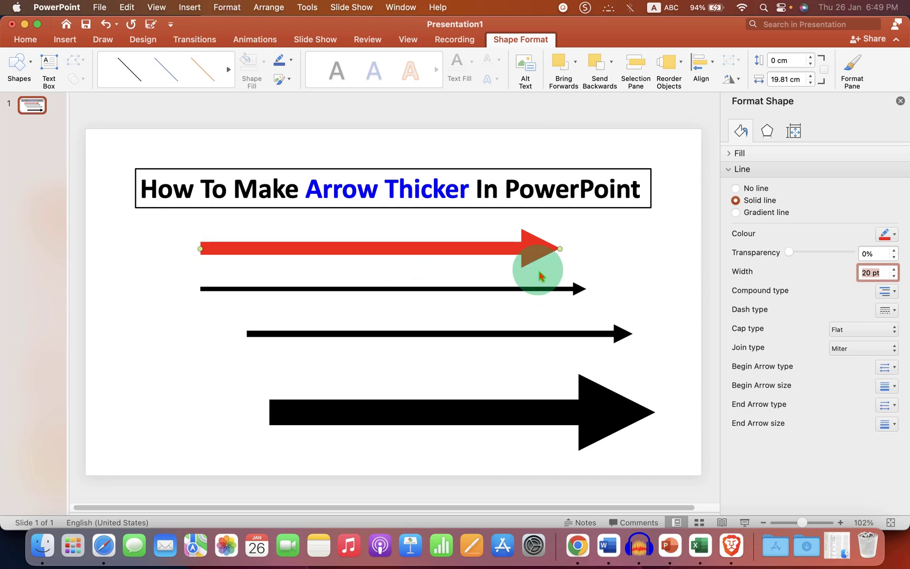
Try the Square Dot dash type, then set the red arrow to Long Dash.
left_click(886, 313)
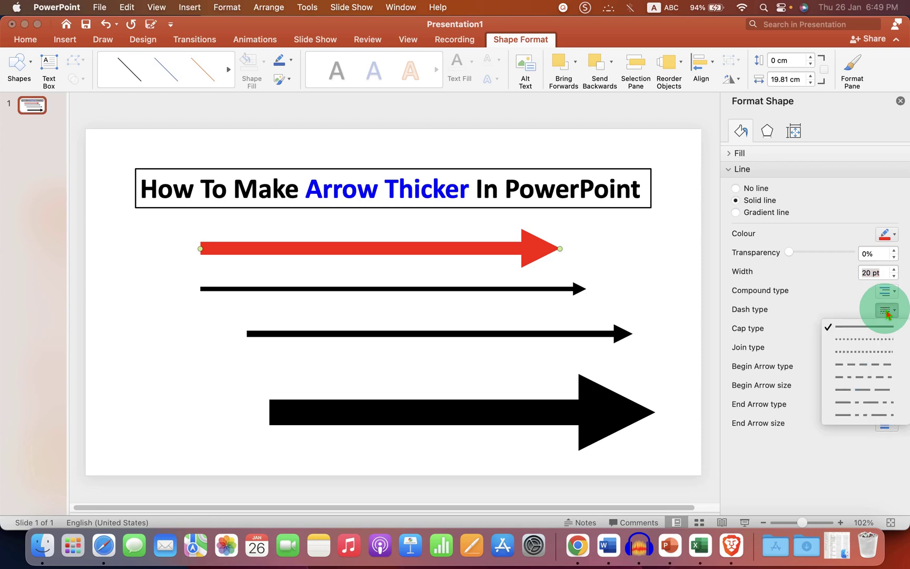
left_click(888, 339)
left_click(885, 311)
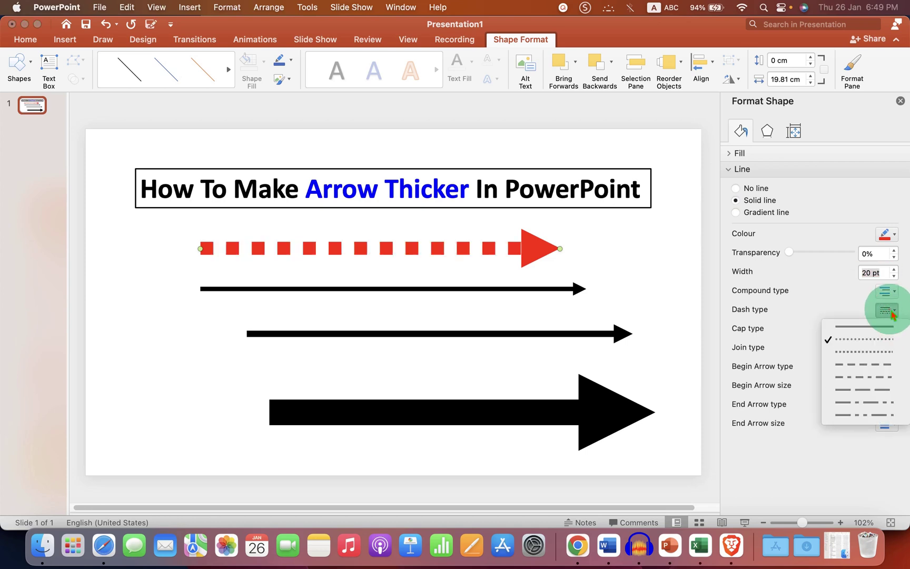
left_click(885, 367)
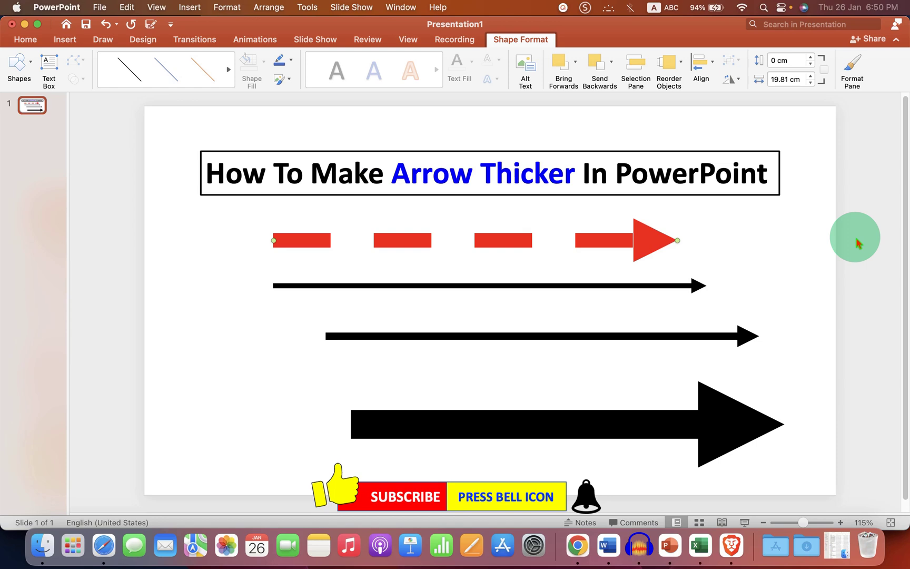